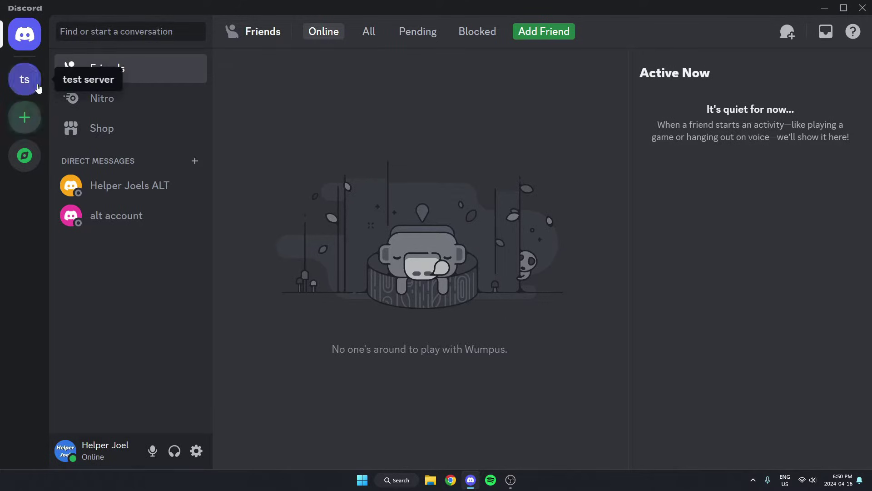
# Select the test server and bring up its options menu
pyautogui.click(25, 79)
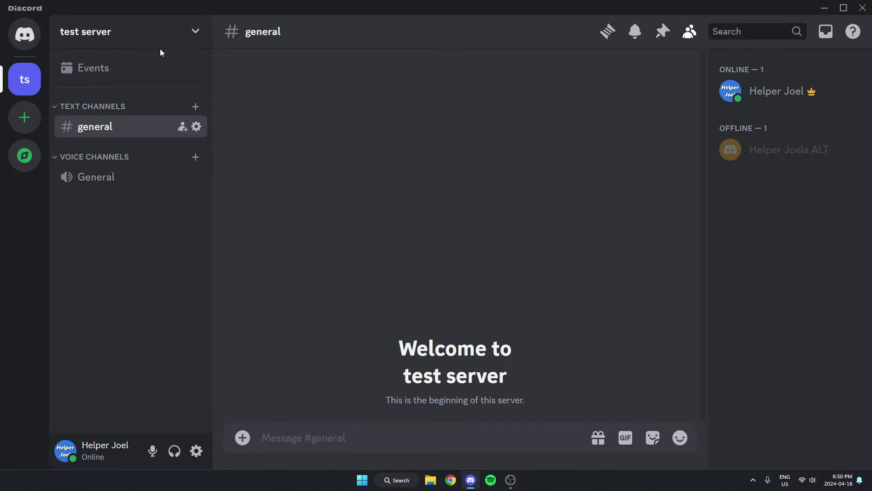
pyautogui.click(102, 34)
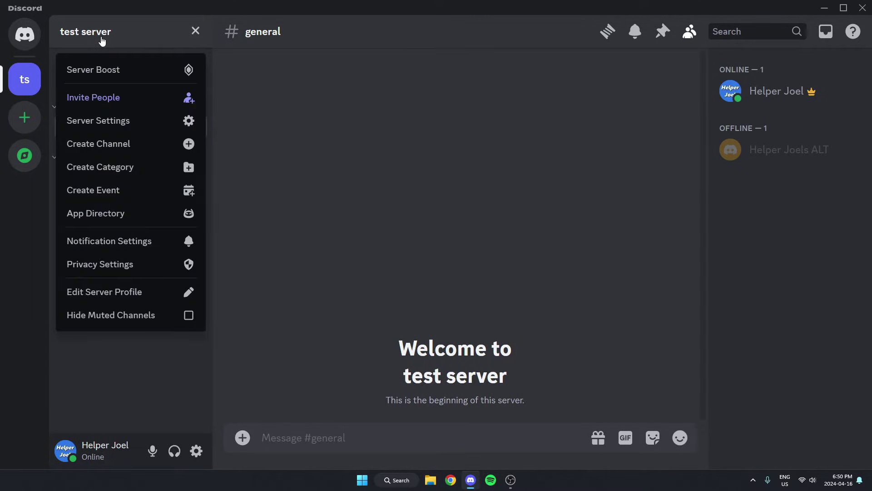
# Search the App Directory for 'carl-bot' and start adding it to test server
pyautogui.click(154, 219)
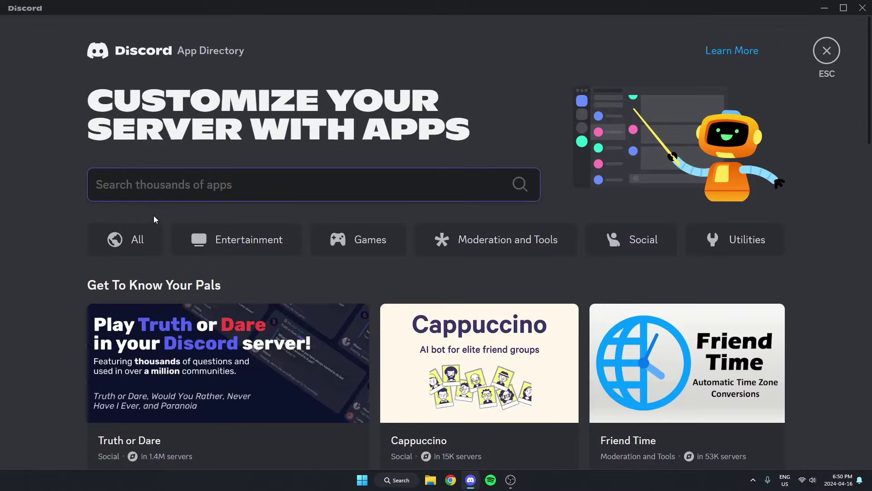
pyautogui.click(294, 188)
pyautogui.write('carl-bot')
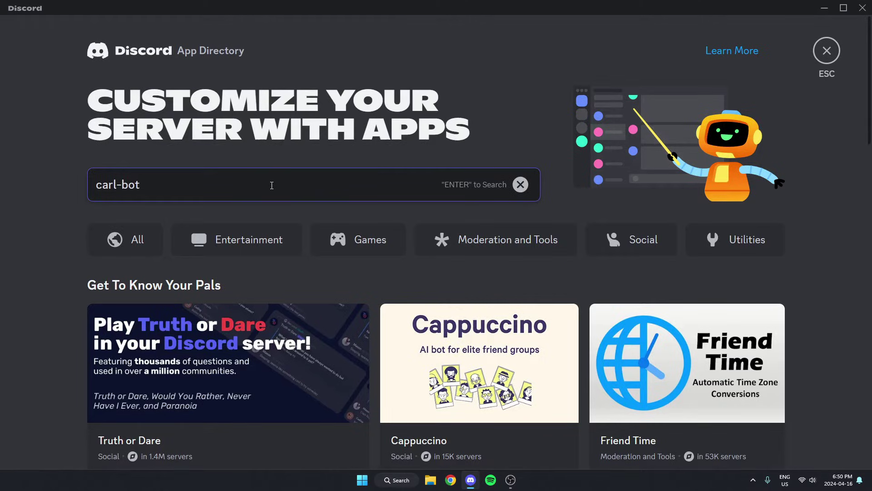
pyautogui.press('Return')
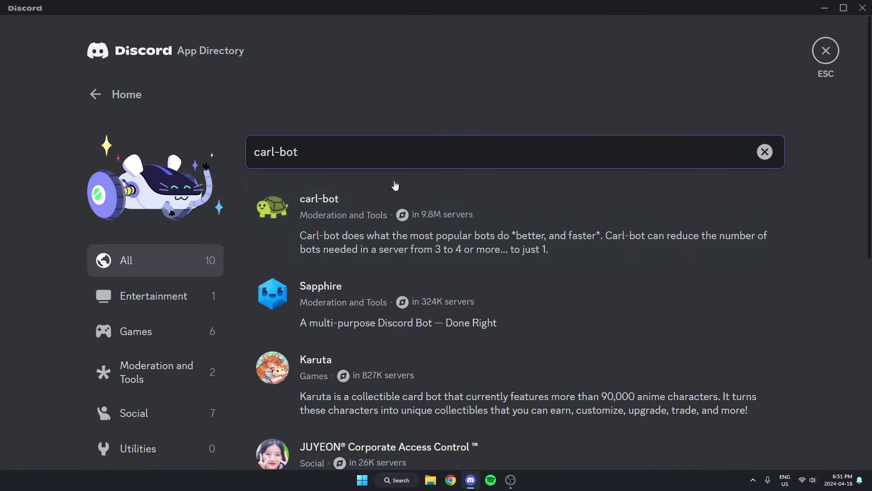
pyautogui.click(423, 200)
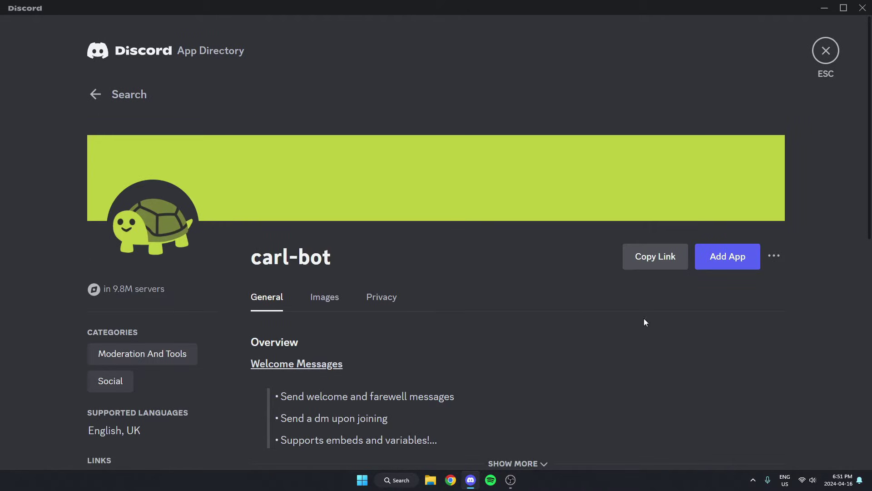
pyautogui.click(727, 256)
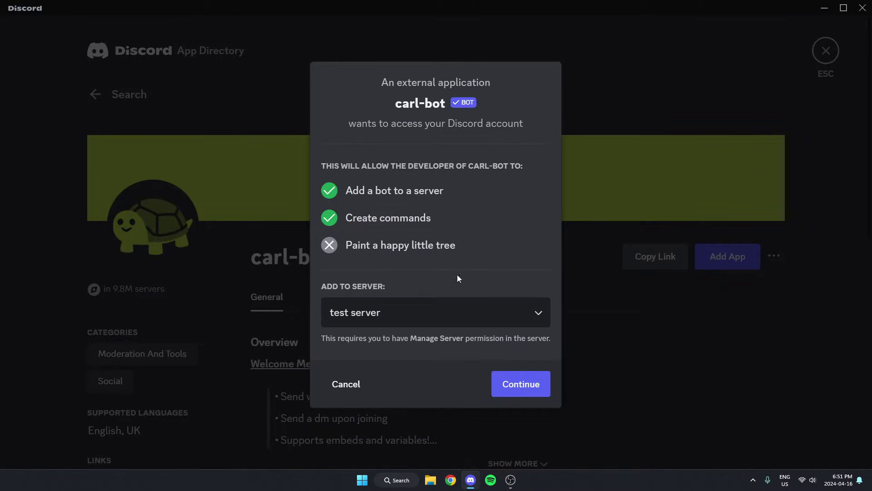
# Grant carl-bot its requested permissions and pass the hCaptcha 'I am human' check
pyautogui.click(523, 386)
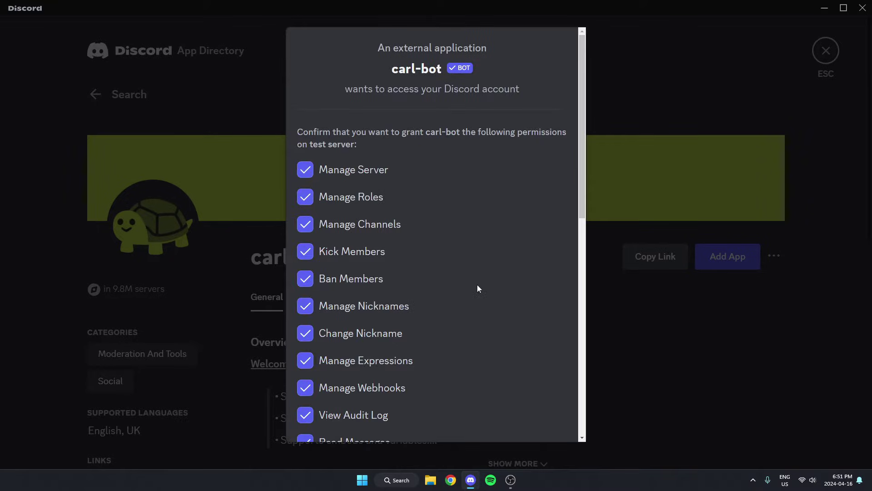
pyautogui.scroll(-8, 437, 145)
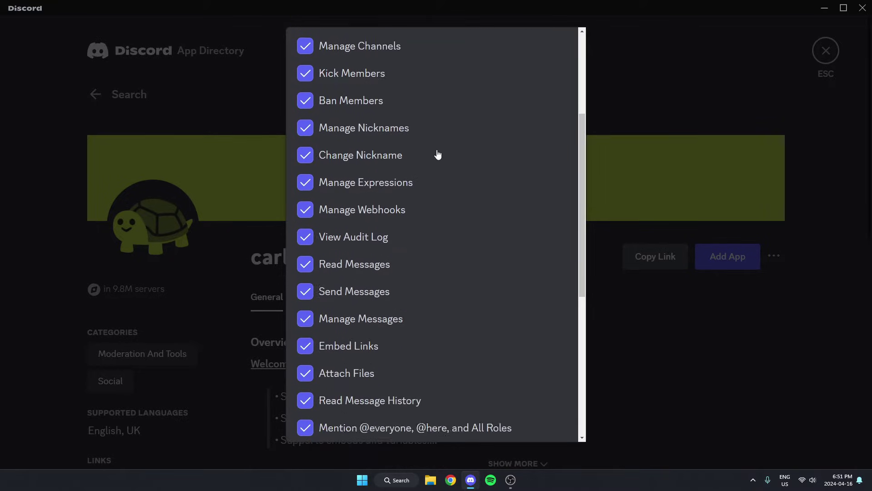
pyautogui.scroll(-3, 436, 153)
pyautogui.click(536, 418)
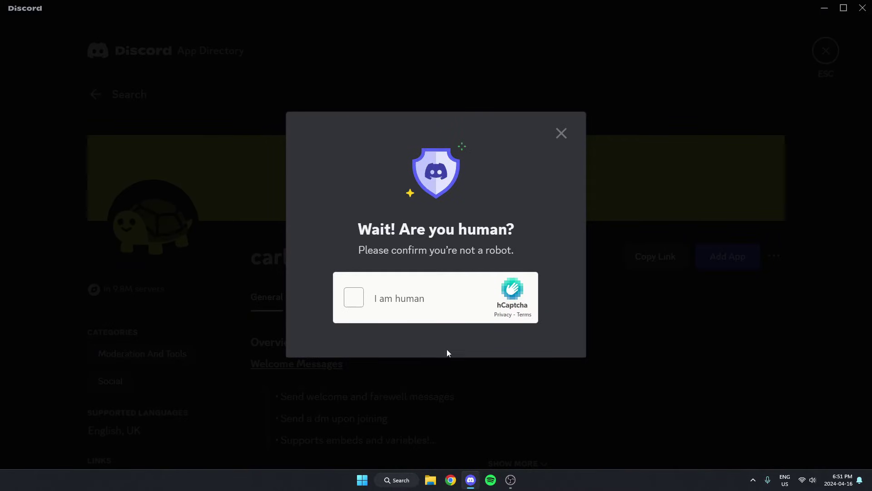
pyautogui.click(353, 298)
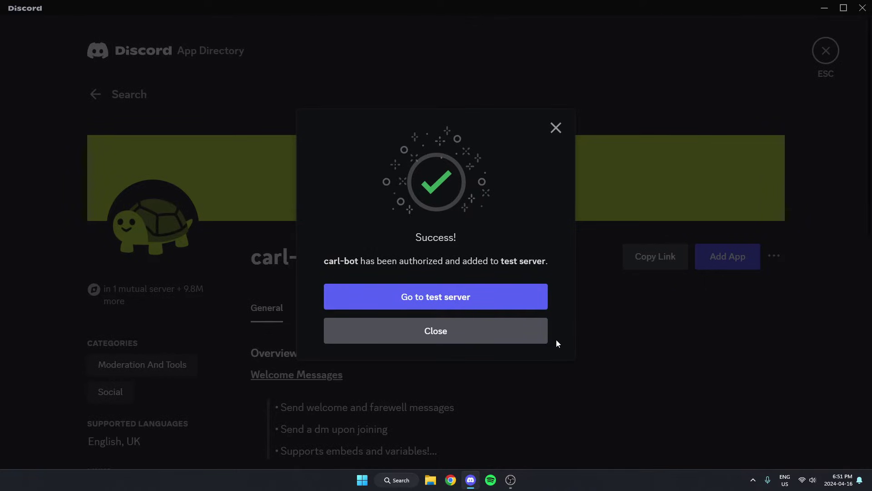
# Go to test server and open its server dropdown menu
pyautogui.click(478, 297)
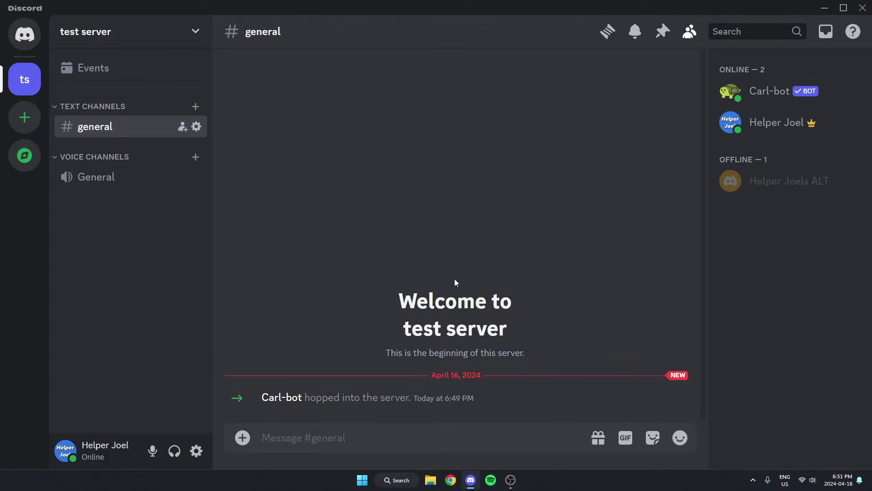
pyautogui.click(140, 31)
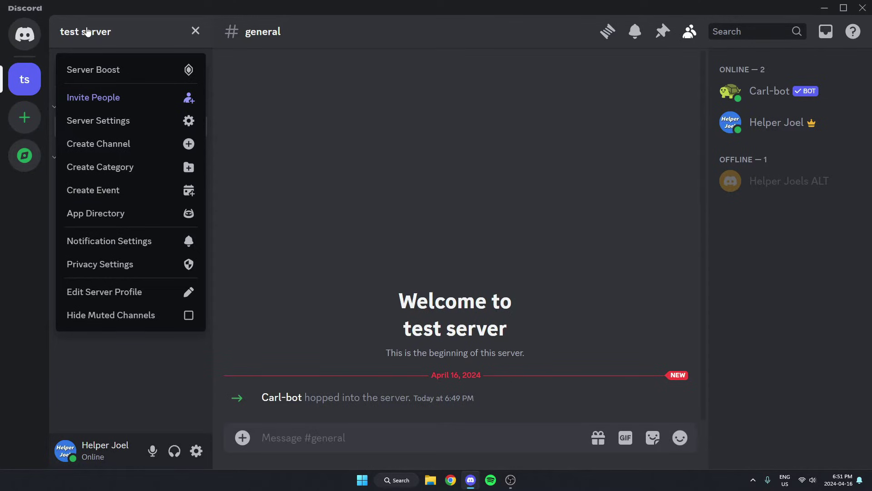
# Create 'new role' in Server Settings > Roles, then exit back to #general
pyautogui.click(93, 127)
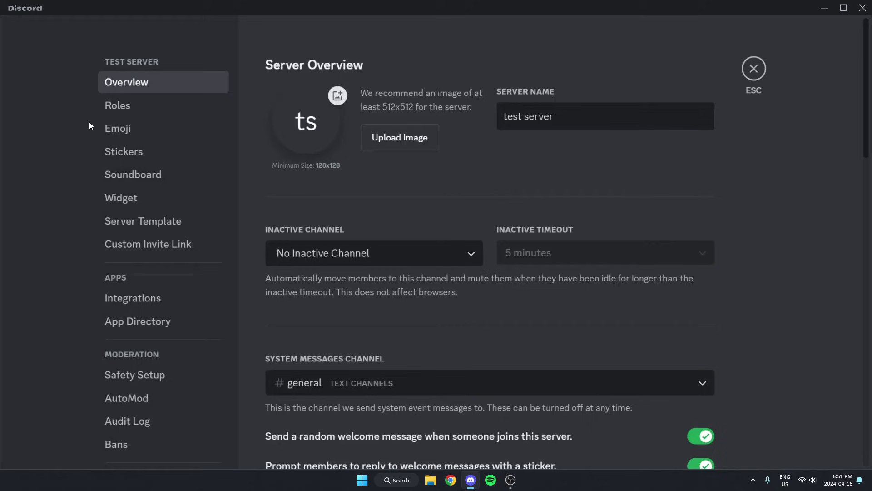
pyautogui.click(126, 109)
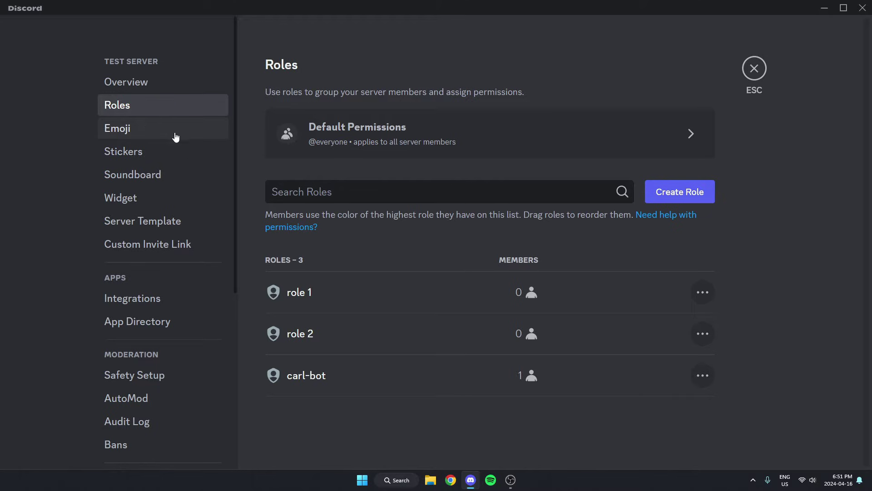
pyautogui.click(689, 197)
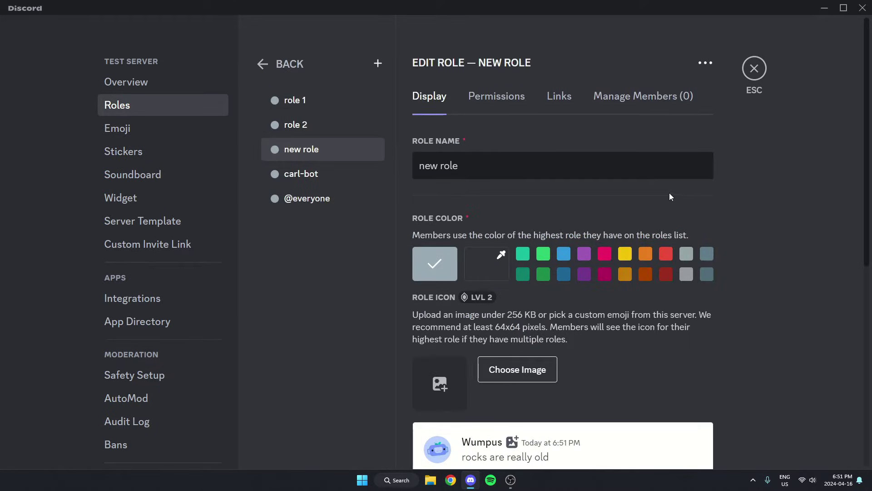
pyautogui.click(286, 63)
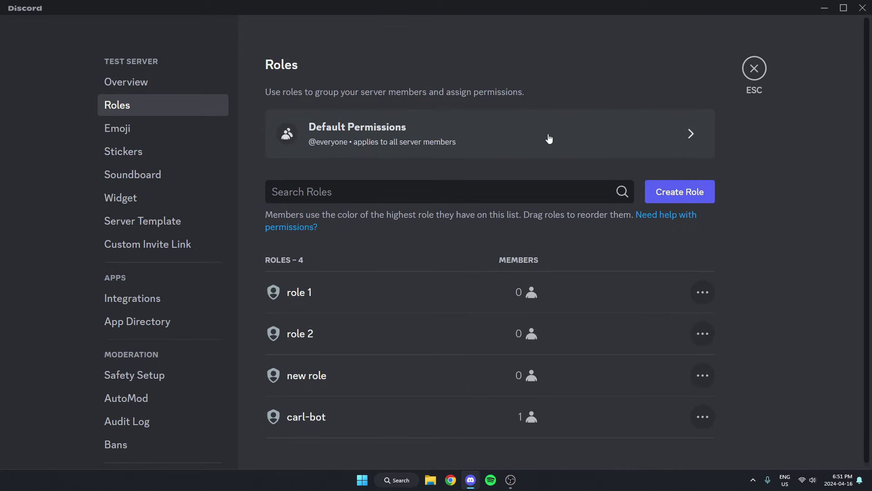
pyautogui.click(755, 68)
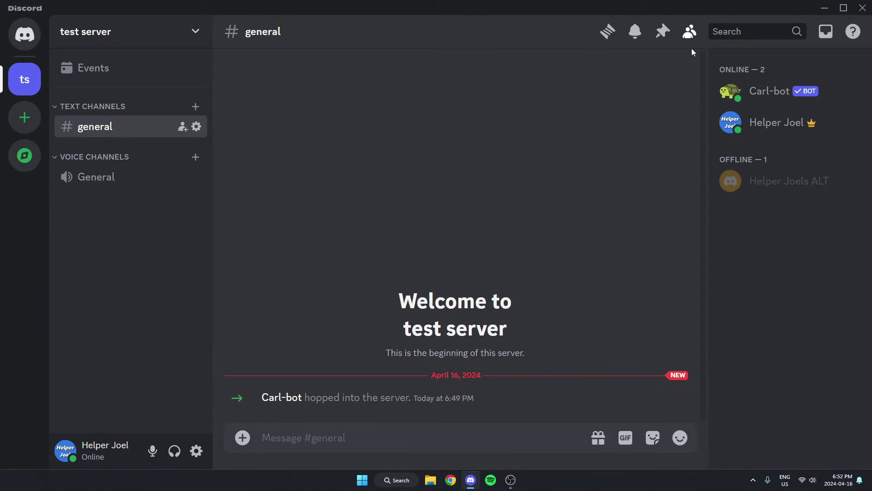
# Toggle the member list off and on, then view Carl-bot's profile
pyautogui.click(690, 32)
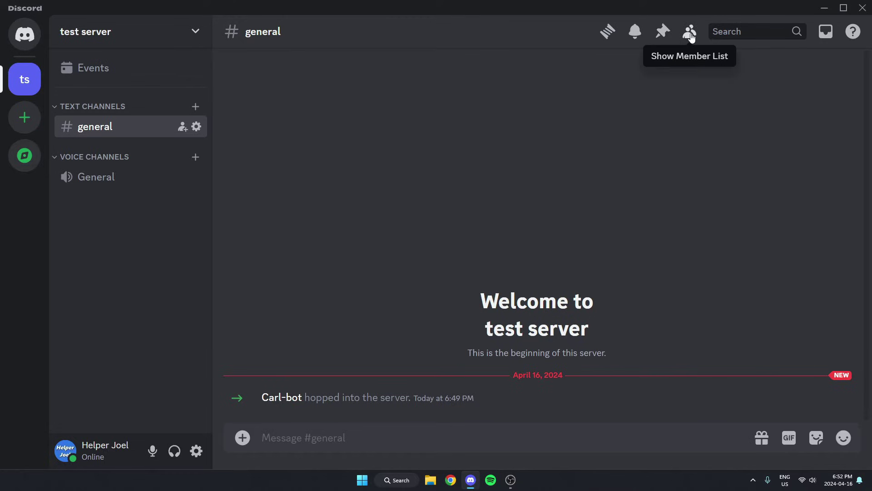
pyautogui.click(689, 32)
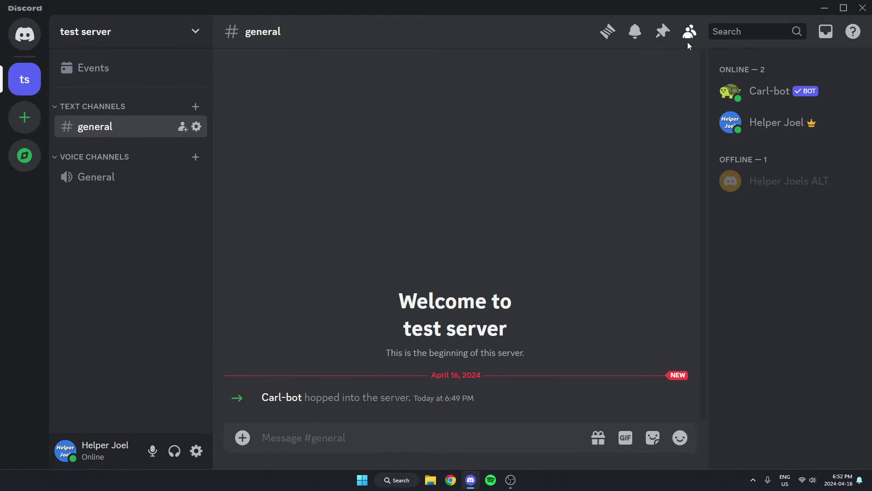
pyautogui.rightClick(735, 96)
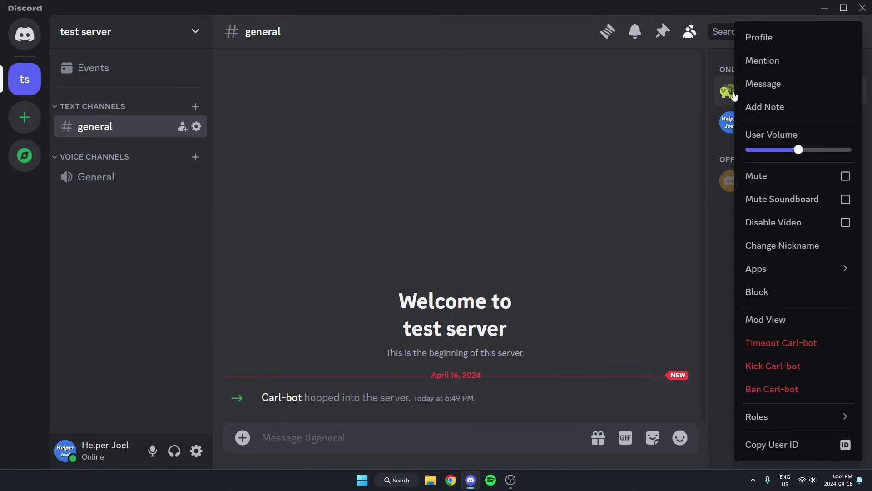
pyautogui.click(768, 45)
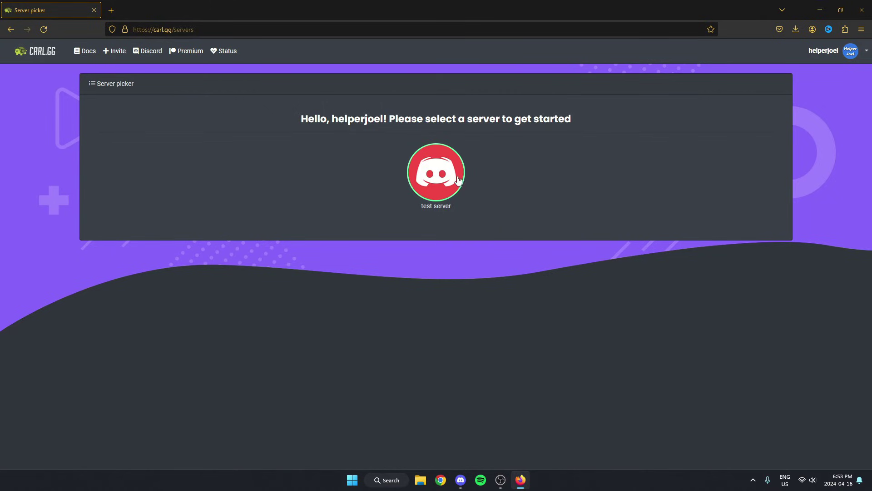
# Pick test server in the Carl.gg server picker to reach its Bot Settings page
pyautogui.click(442, 182)
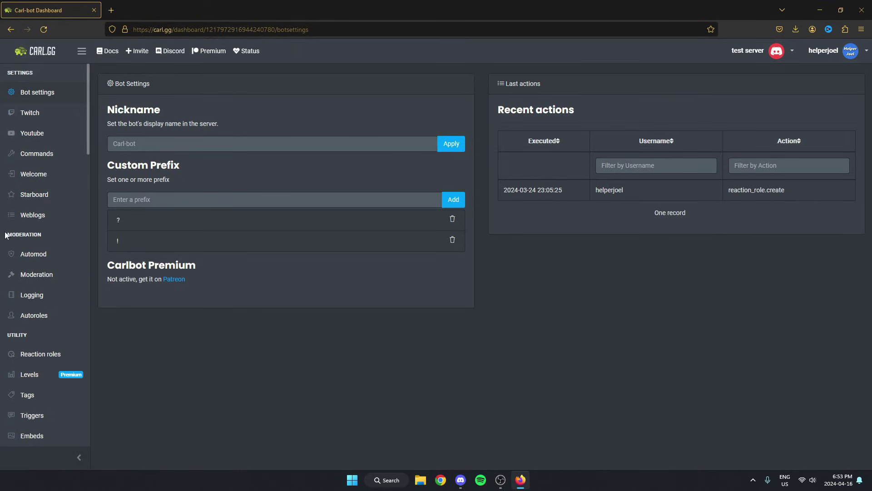
pyautogui.click(13, 254)
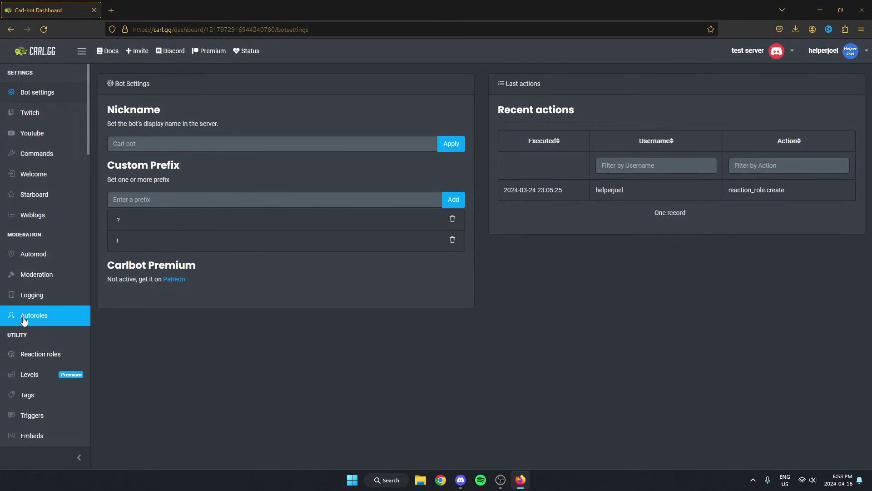
# Choose 'new role' under Autoroles, save the setting, and switch back to Discord
pyautogui.click(55, 319)
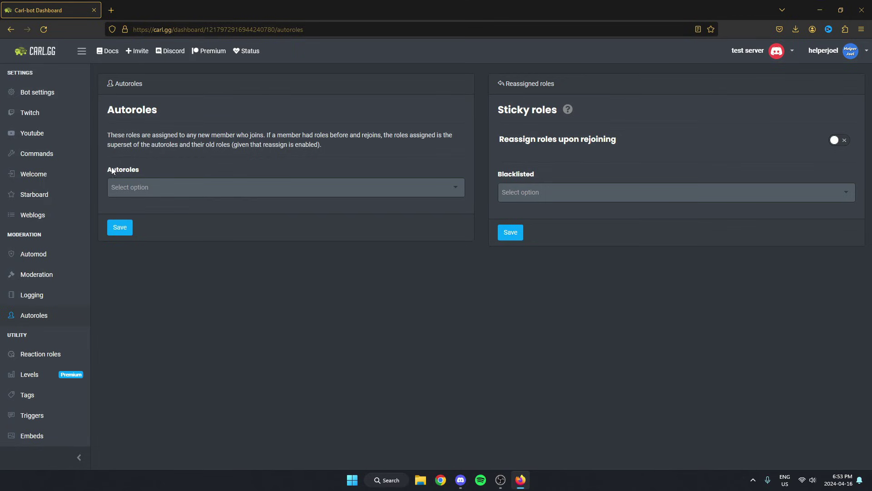
pyautogui.click(190, 194)
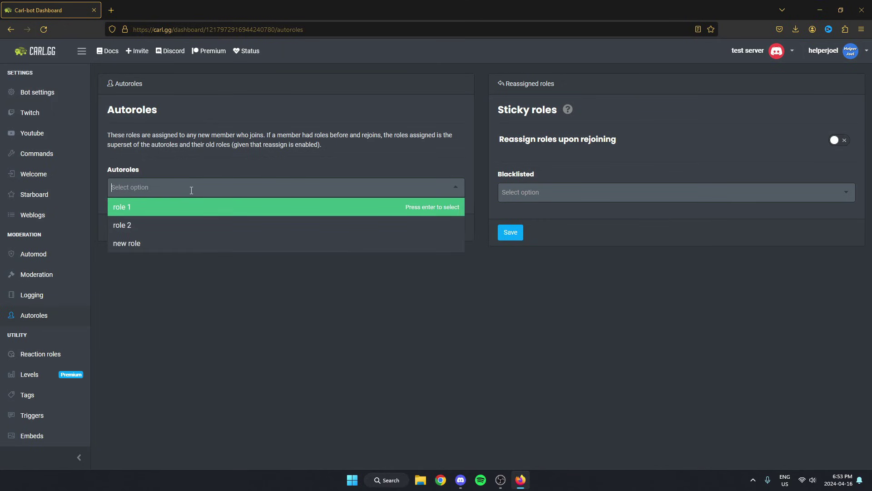
pyautogui.click(157, 247)
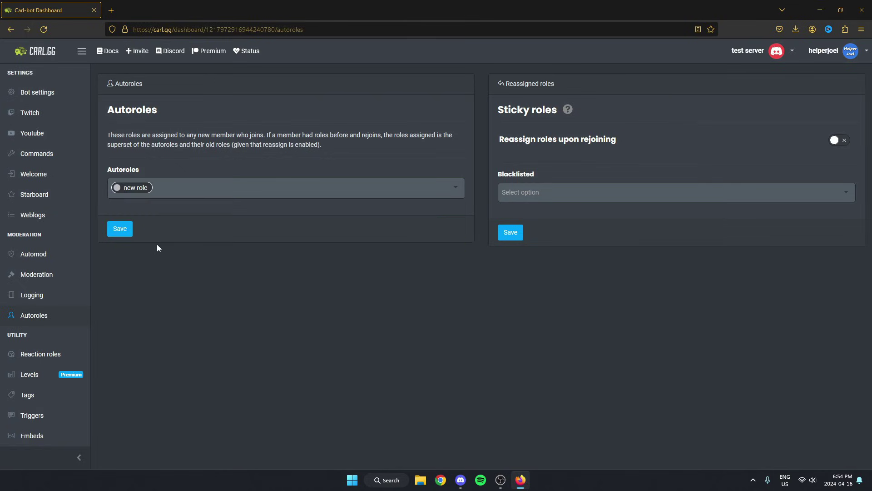
pyautogui.click(180, 189)
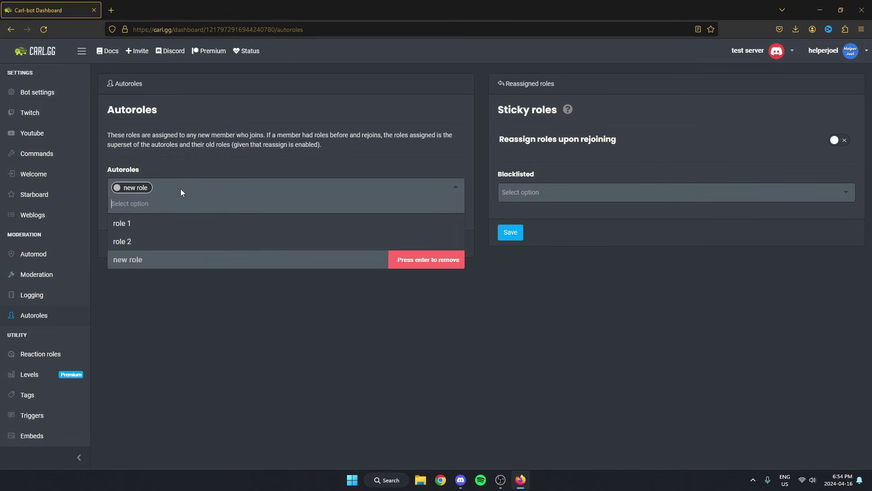
pyautogui.click(194, 321)
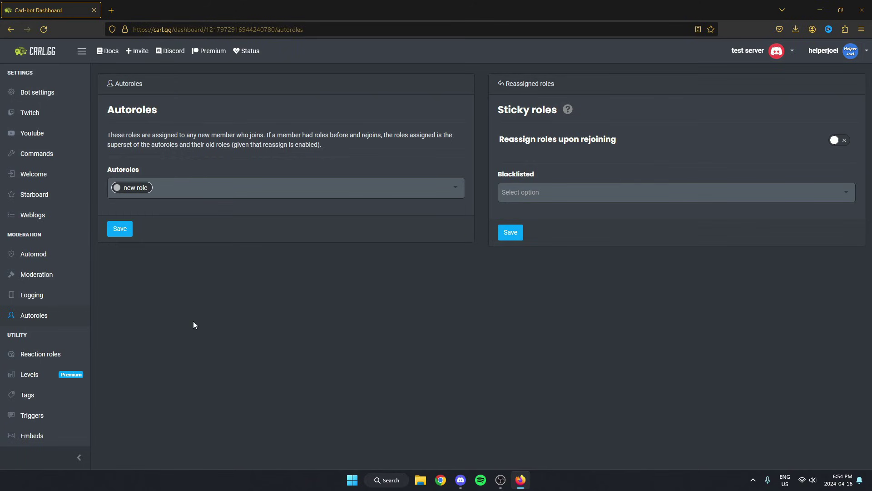
pyautogui.click(120, 229)
pyautogui.click(460, 479)
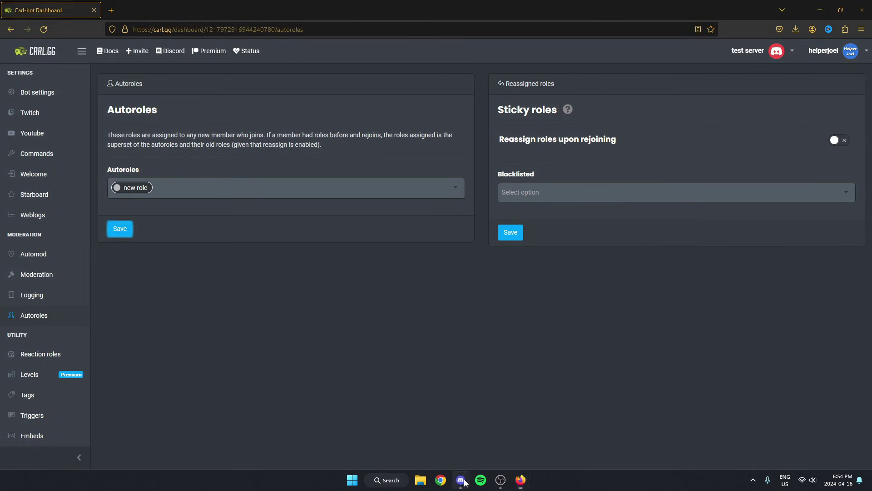
pyautogui.click(220, 347)
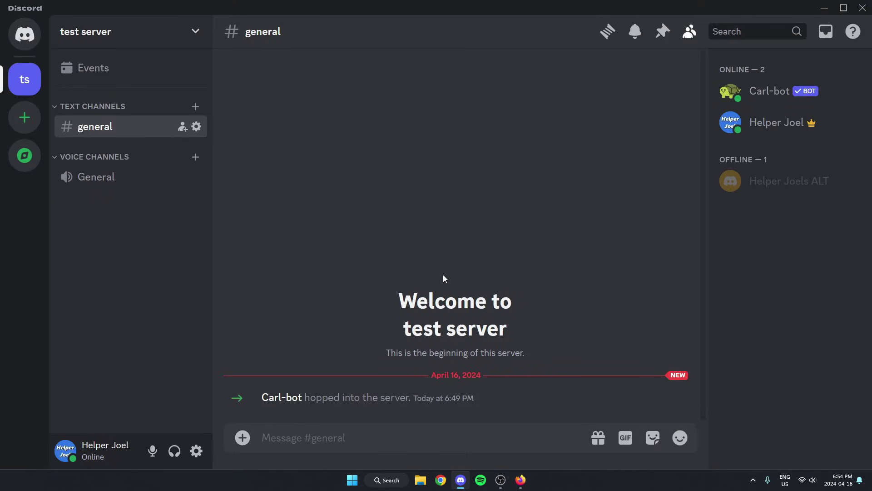